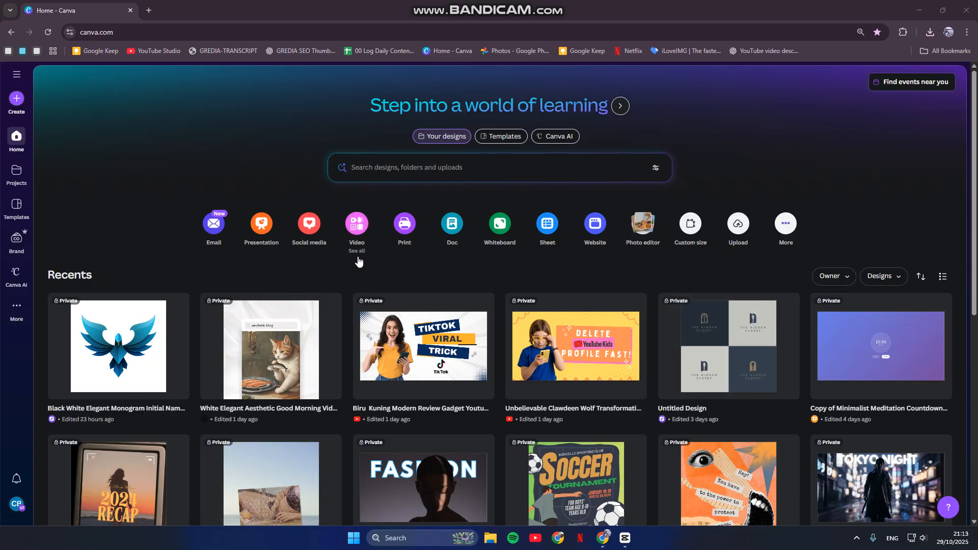
# - Browse the Video category of the template gallery, then clear the category filter
pyautogui.click(517, 140)
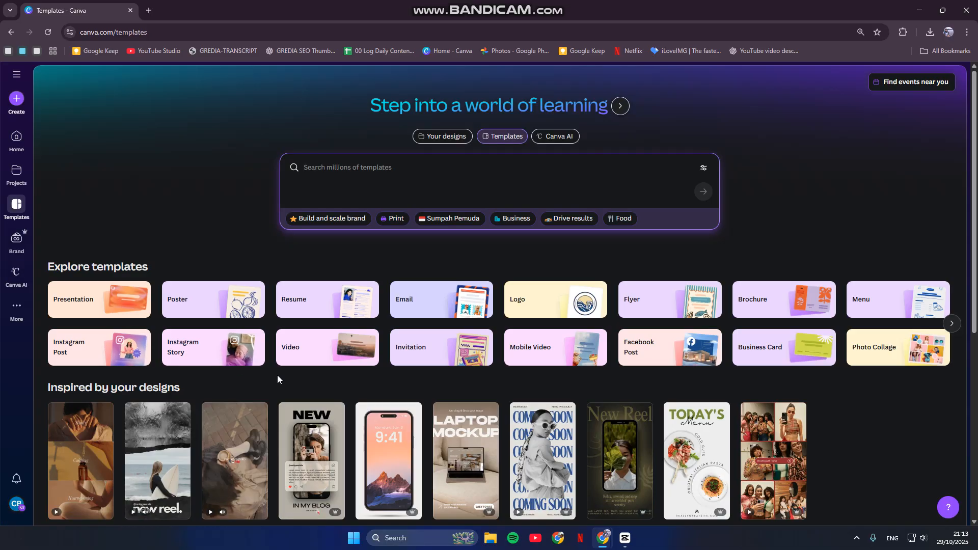
pyautogui.scroll(-1, 286, 375)
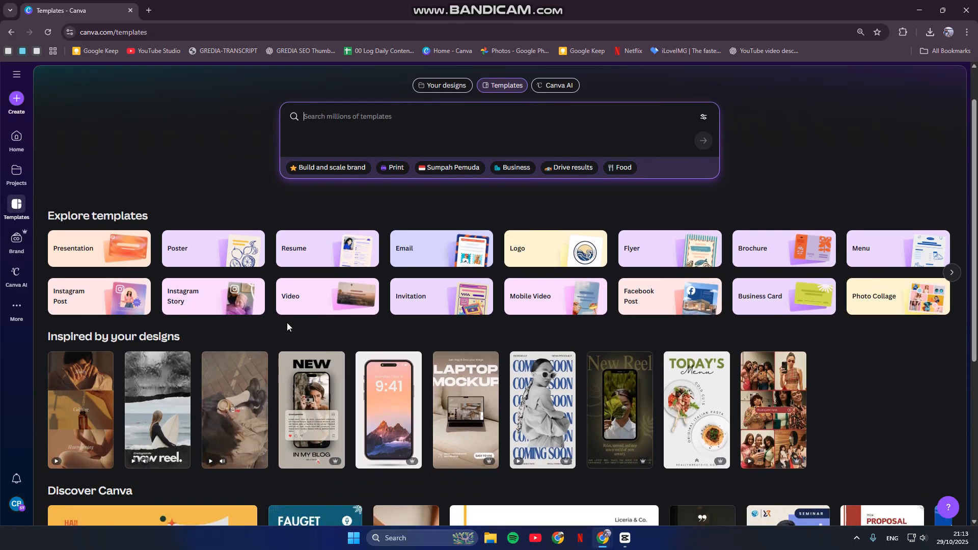
pyautogui.click(339, 313)
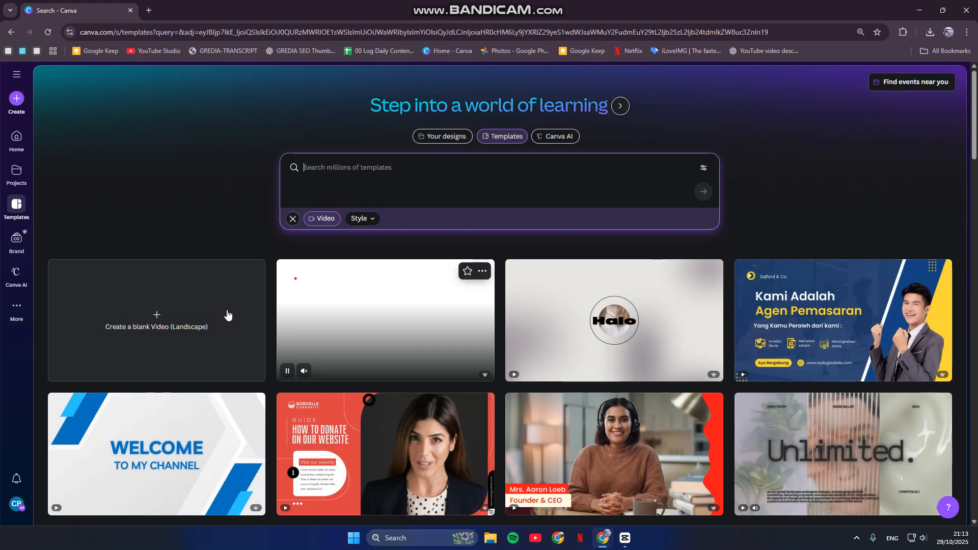
pyautogui.scroll(-7, 726, 469)
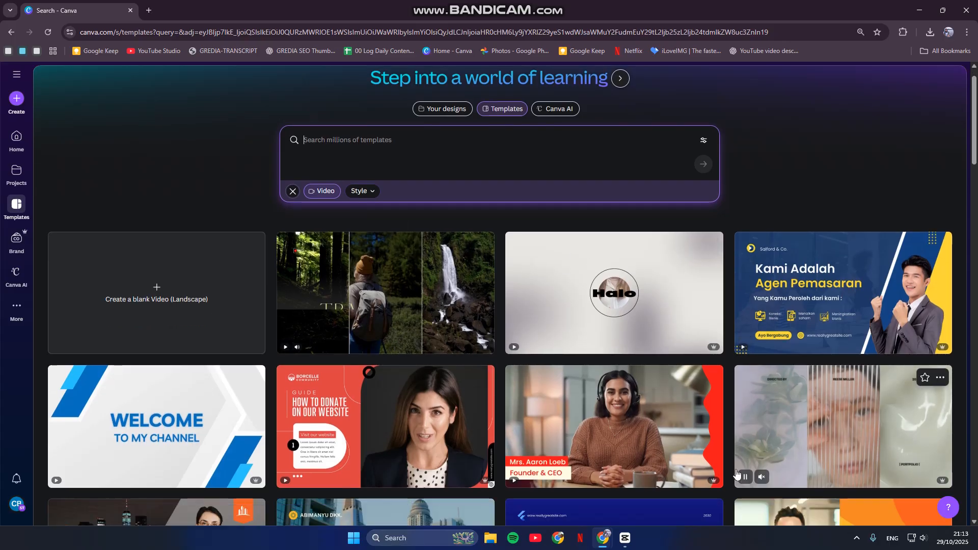
pyautogui.scroll(-4, 724, 464)
pyautogui.scroll(11, 724, 463)
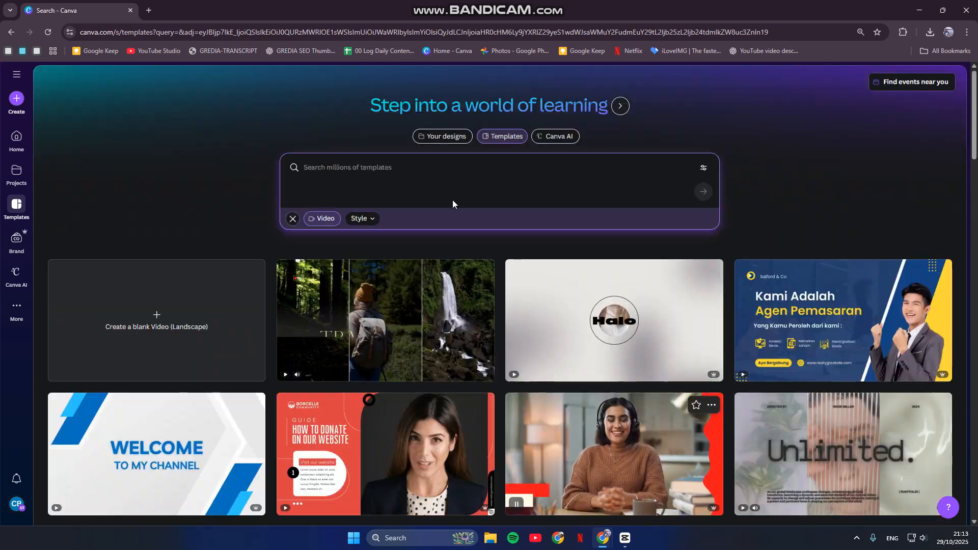
pyautogui.click(293, 219)
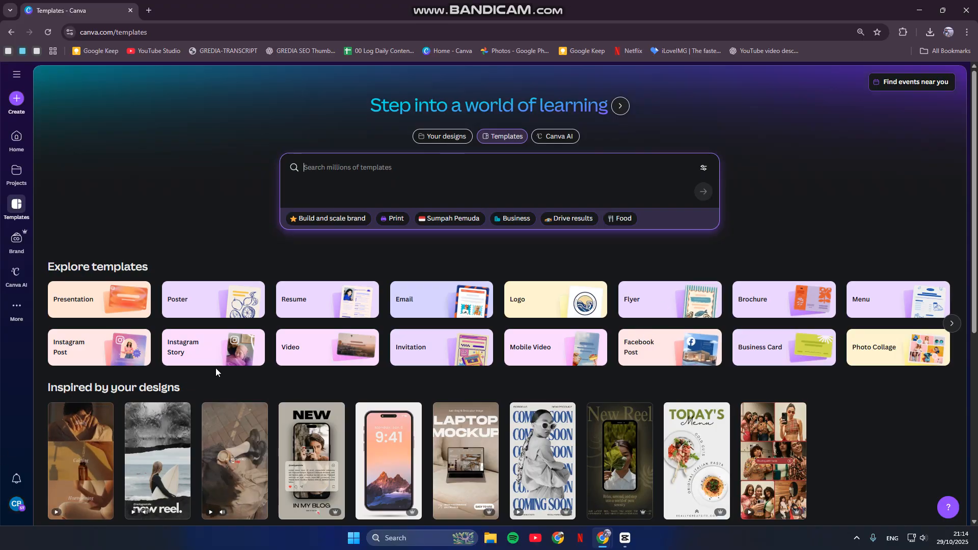
# - Find the "A Day in My Life" template among the Mobile Video templates and open it for customizing
pyautogui.click(559, 351)
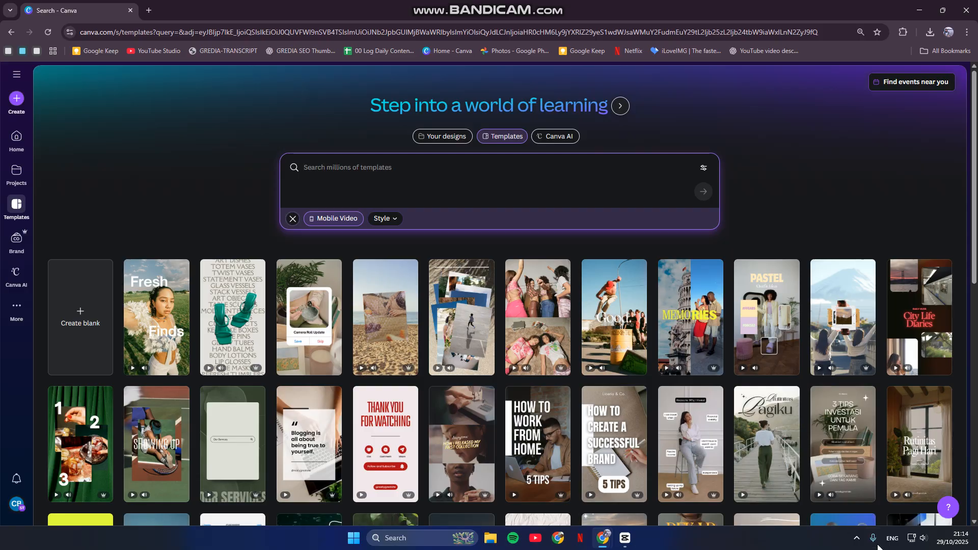
pyautogui.scroll(-2, 778, 521)
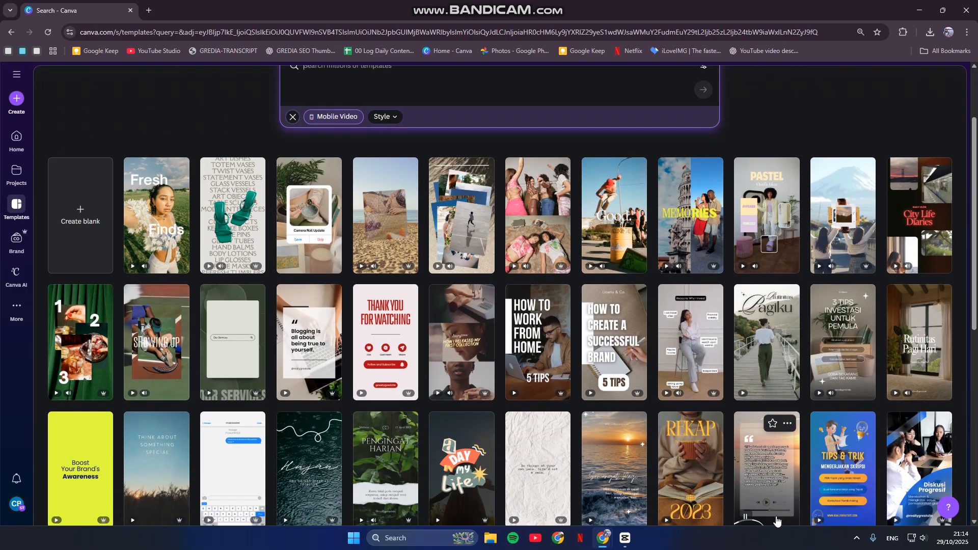
pyautogui.scroll(-2, 441, 451)
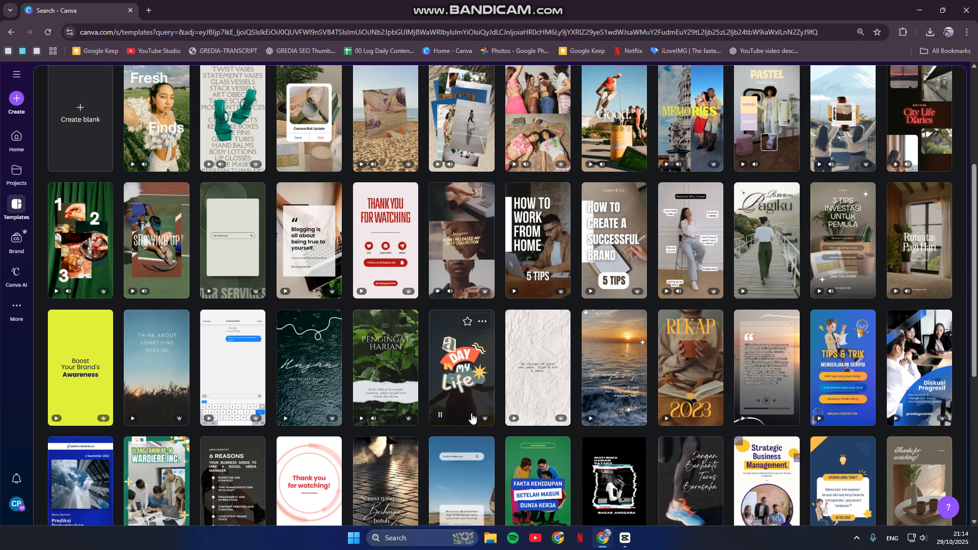
pyautogui.click(482, 363)
pyautogui.click(689, 190)
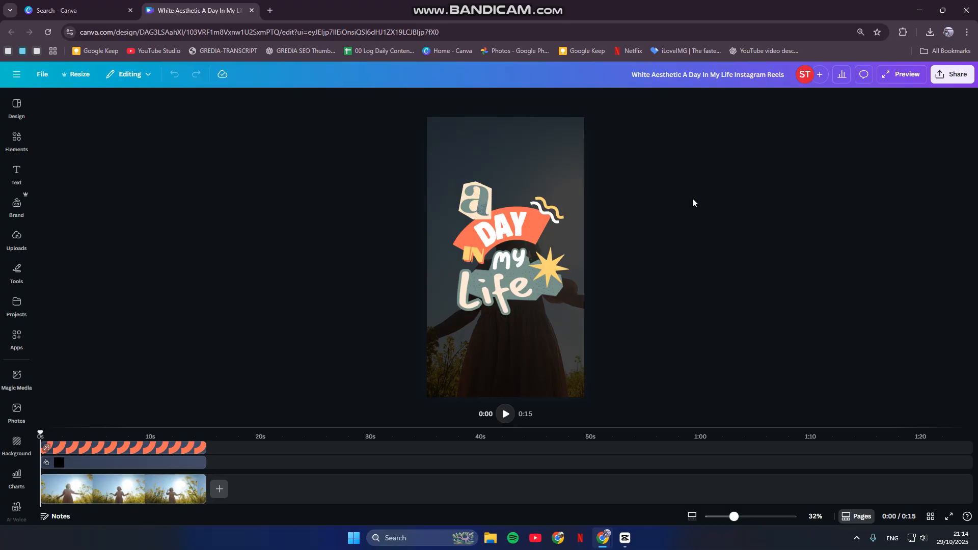
# - Select the template's background video clip in the timeline and return the playhead to the start
pyautogui.click(466, 384)
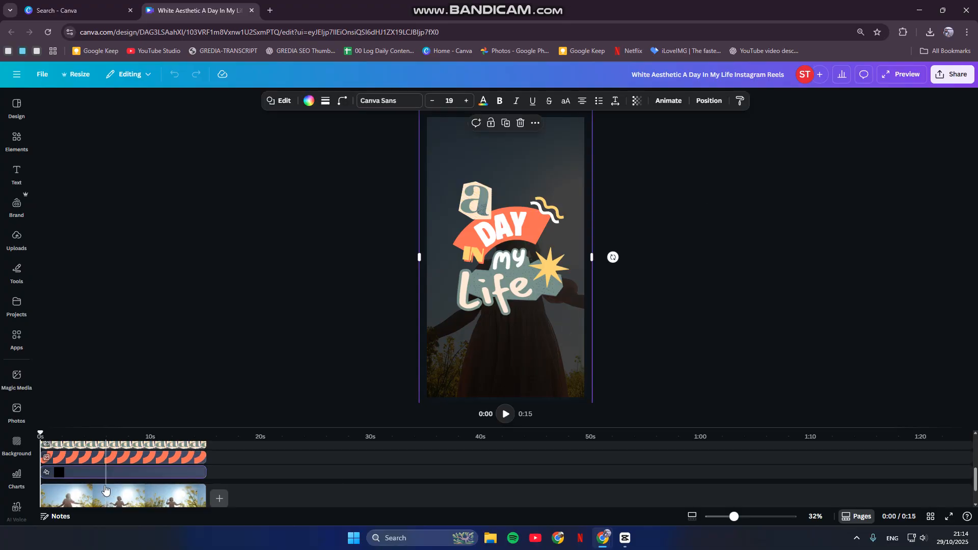
pyautogui.scroll(-3, 105, 490)
pyautogui.click(123, 470)
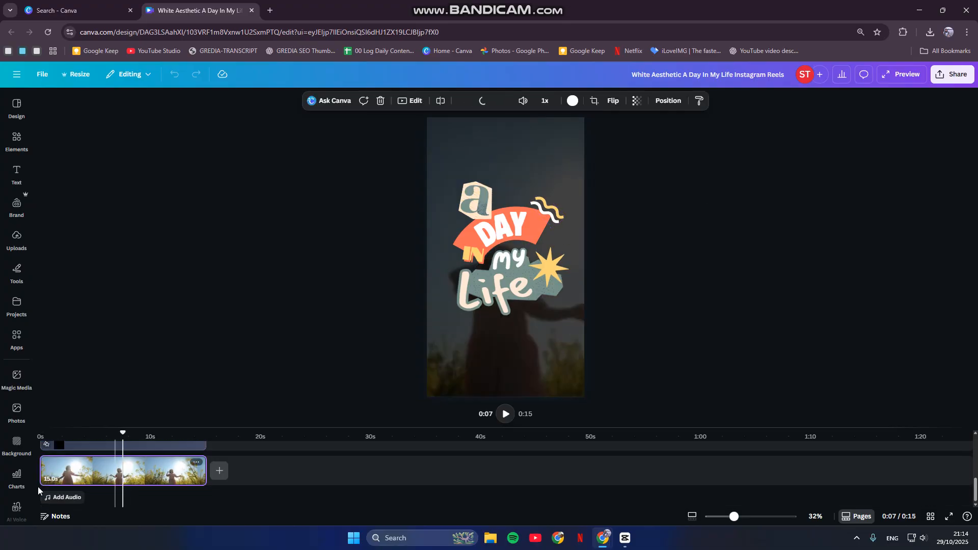
pyautogui.click(17, 478)
pyautogui.click(16, 478)
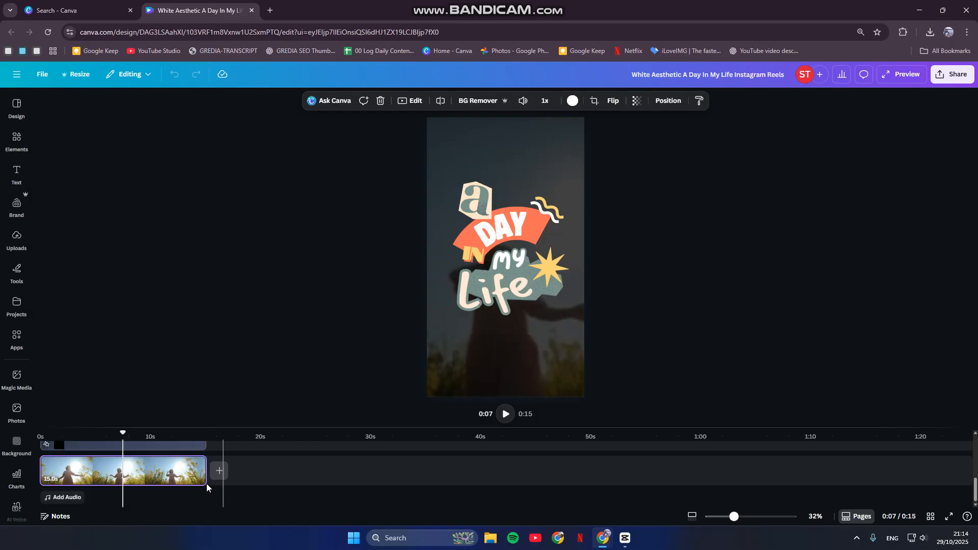
pyautogui.click(148, 471)
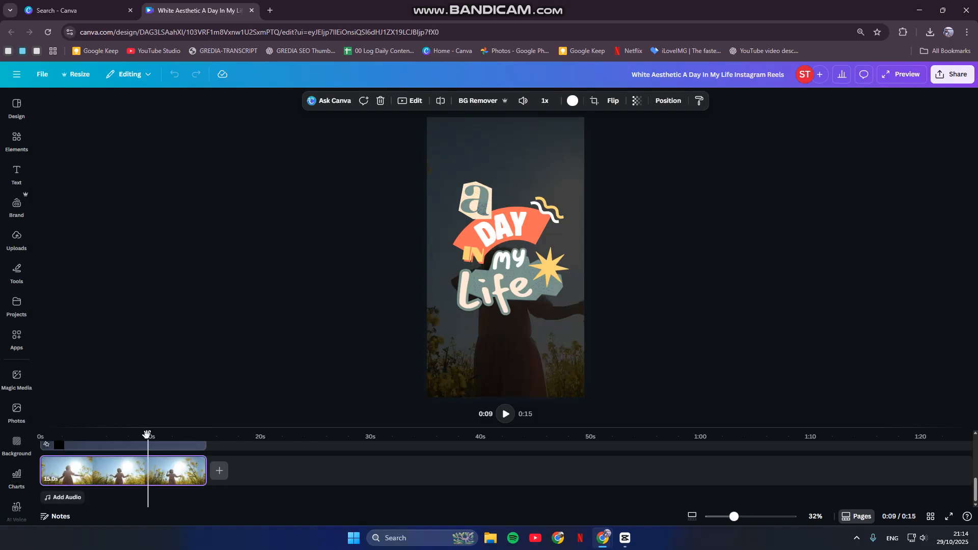
pyautogui.click(41, 439)
# - Look through the elements, text and uploaded media available for the design
pyautogui.click(16, 139)
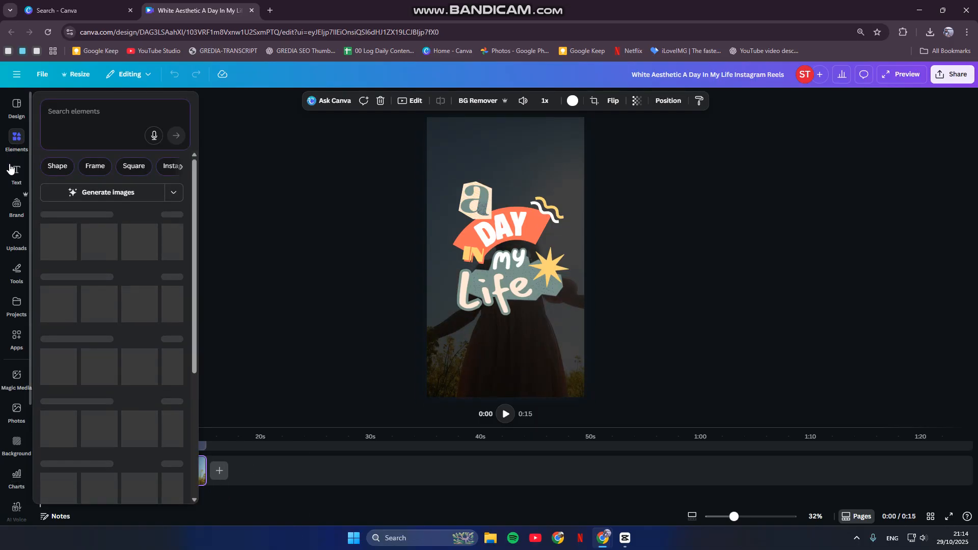
pyautogui.click(16, 173)
pyautogui.click(17, 239)
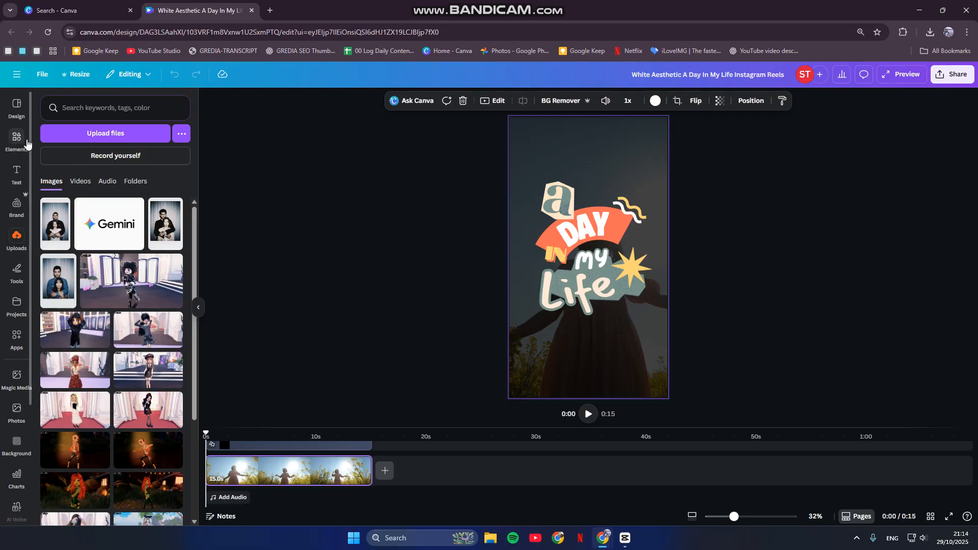
# - Add the 12-second clip from the People group of the stock video elements to the start of the timeline
pyautogui.click(26, 144)
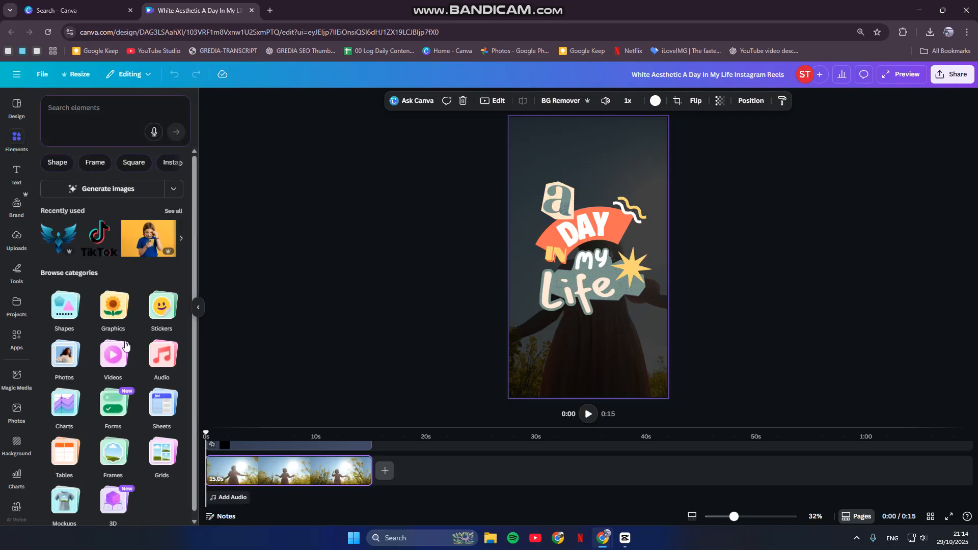
pyautogui.click(109, 355)
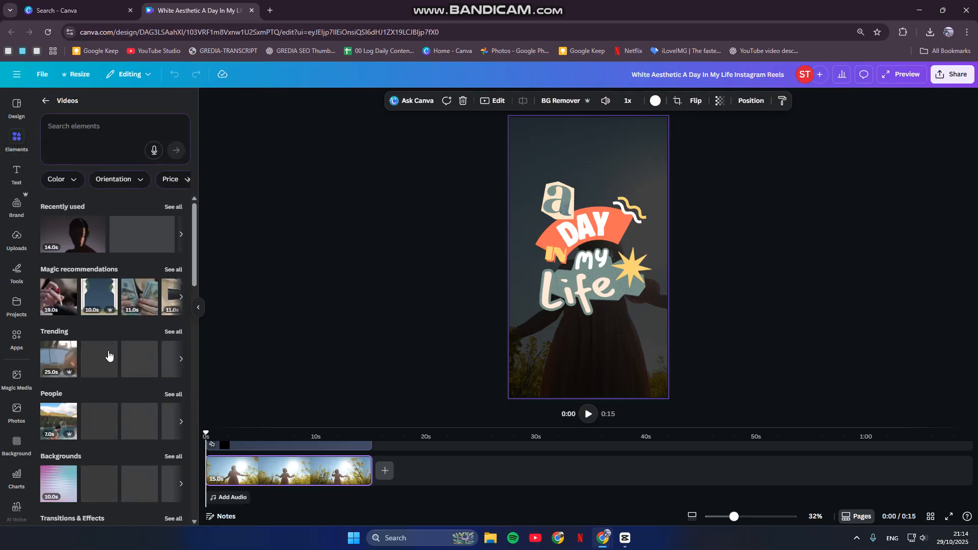
pyautogui.scroll(-2, 128, 345)
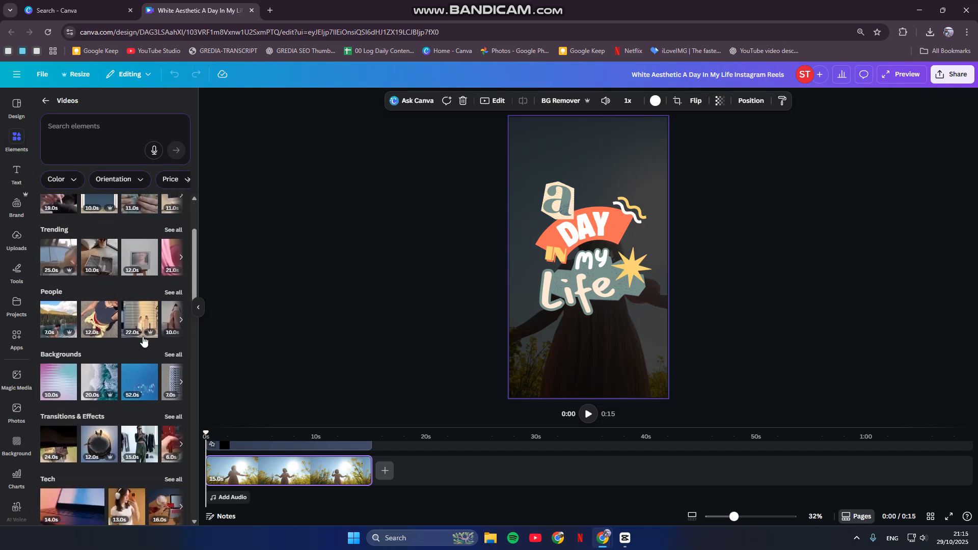
pyautogui.moveTo(94, 324)
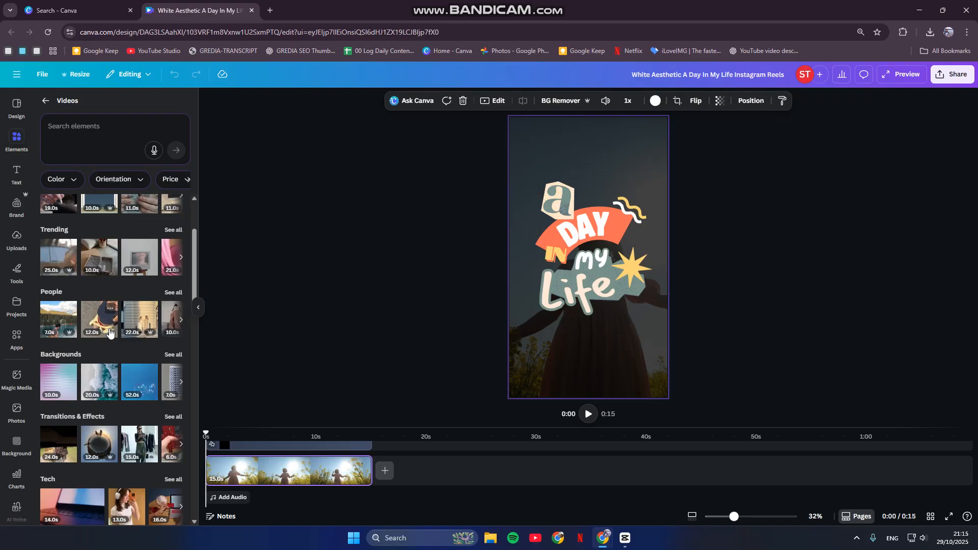
pyautogui.click(110, 332)
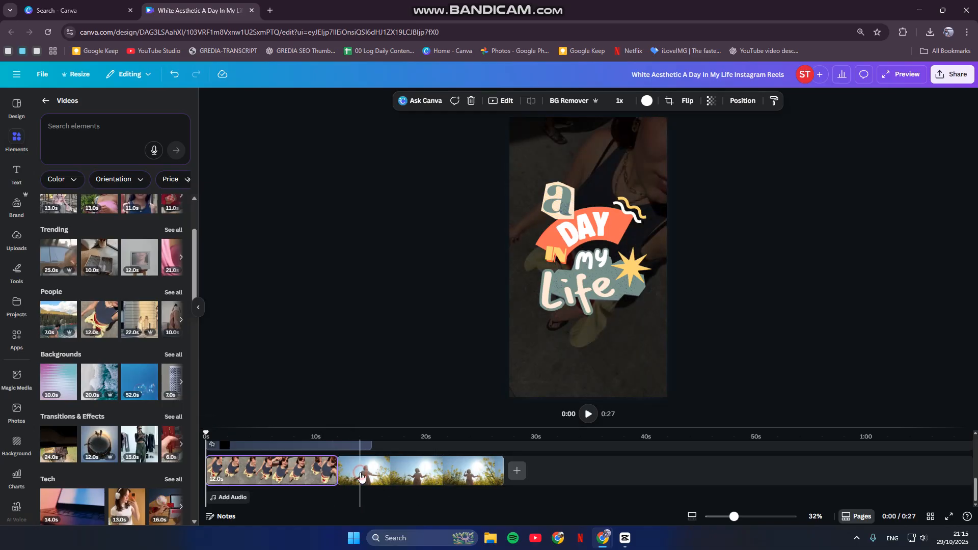
# - Delete the template's original 15-second background clip from the timeline
pyautogui.click(360, 476)
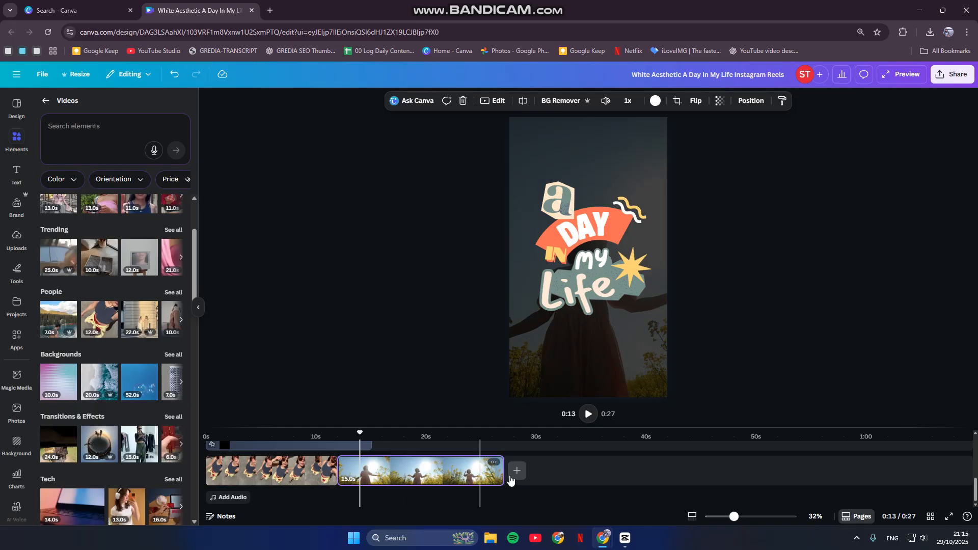
pyautogui.click(493, 463)
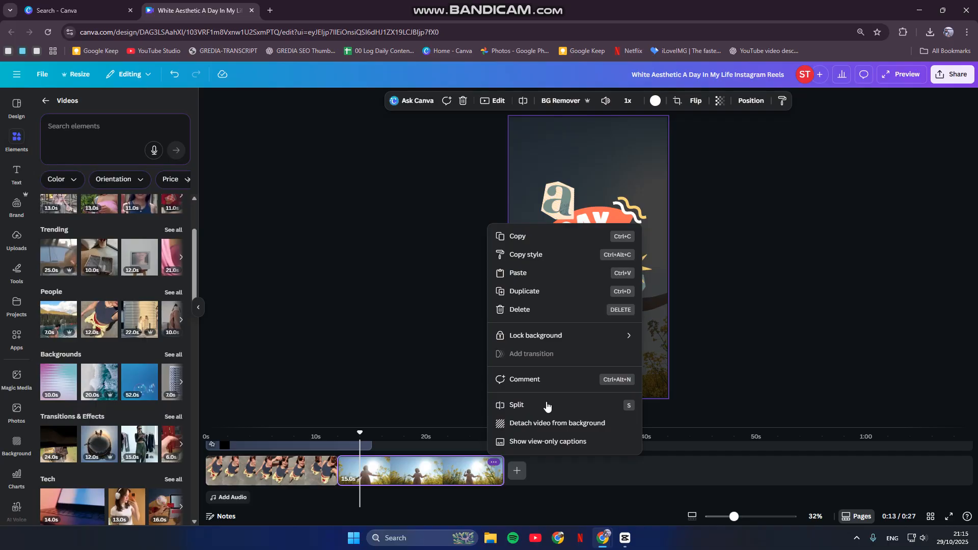
pyautogui.click(555, 308)
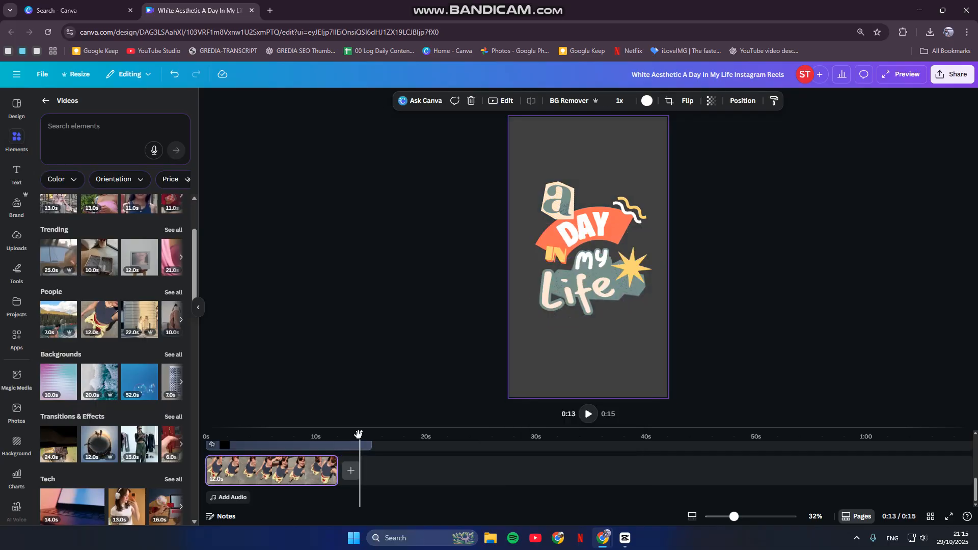
# - Extend the remaining background clip to 12.4 s and return the playhead to the start
pyautogui.moveTo(358, 434); pyautogui.dragTo(329, 434)
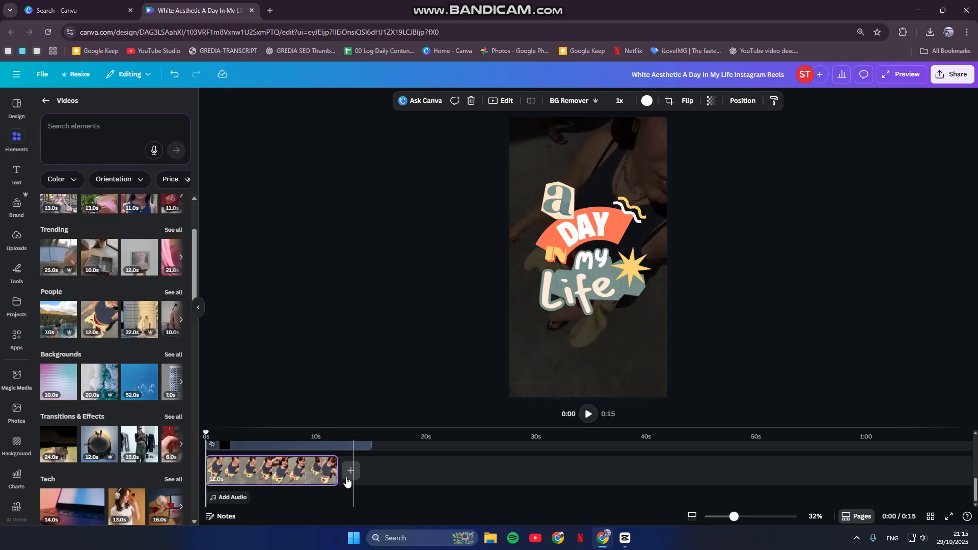
pyautogui.moveTo(337, 474)
pyautogui.mouseDown()
pyautogui.moveTo(309, 474)
pyautogui.moveTo(342, 474)
pyautogui.mouseUp()
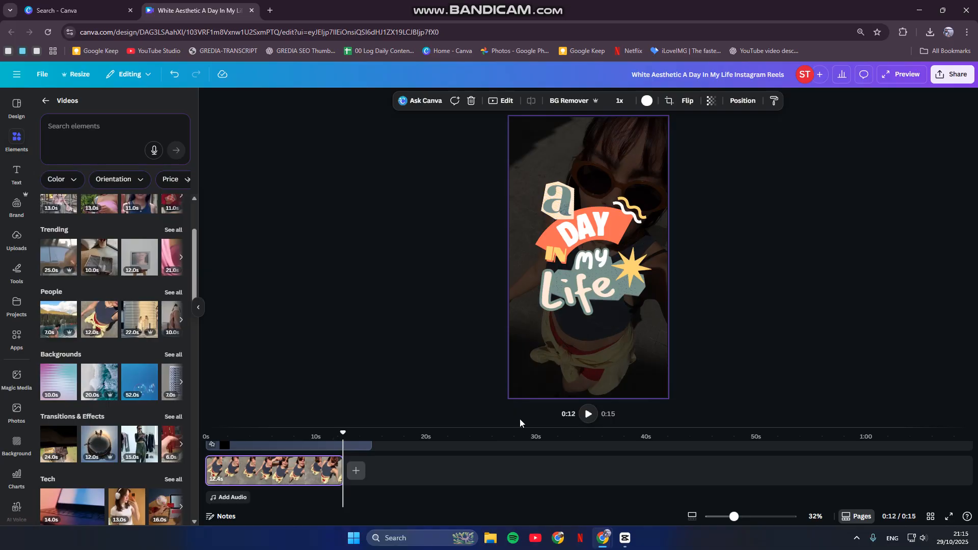
pyautogui.scroll(5, 306, 456)
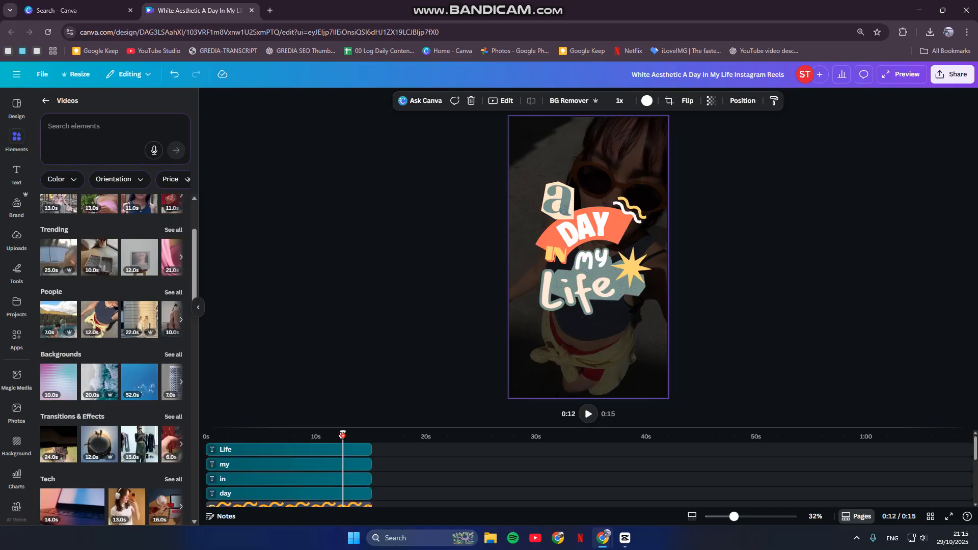
pyautogui.moveTo(343, 434); pyautogui.dragTo(127, 438)
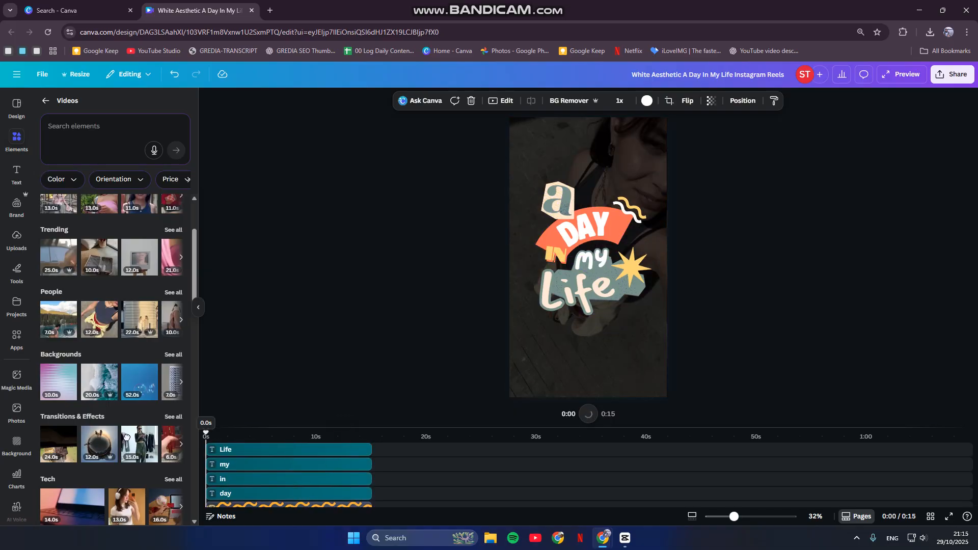
# - Browse the audio elements for voiceover options and music tracks, then close the library
pyautogui.click(14, 148)
pyautogui.click(47, 102)
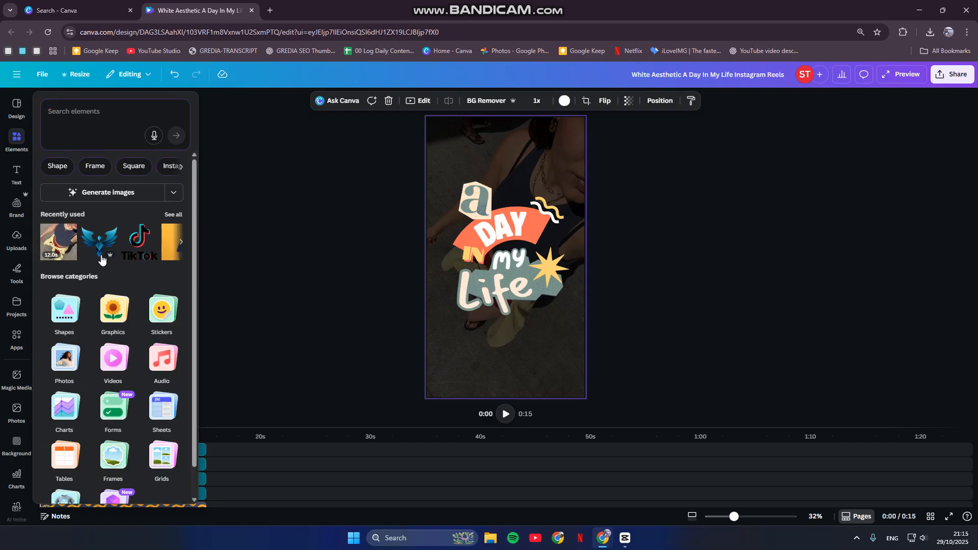
pyautogui.click(168, 359)
pyautogui.scroll(-3, 107, 337)
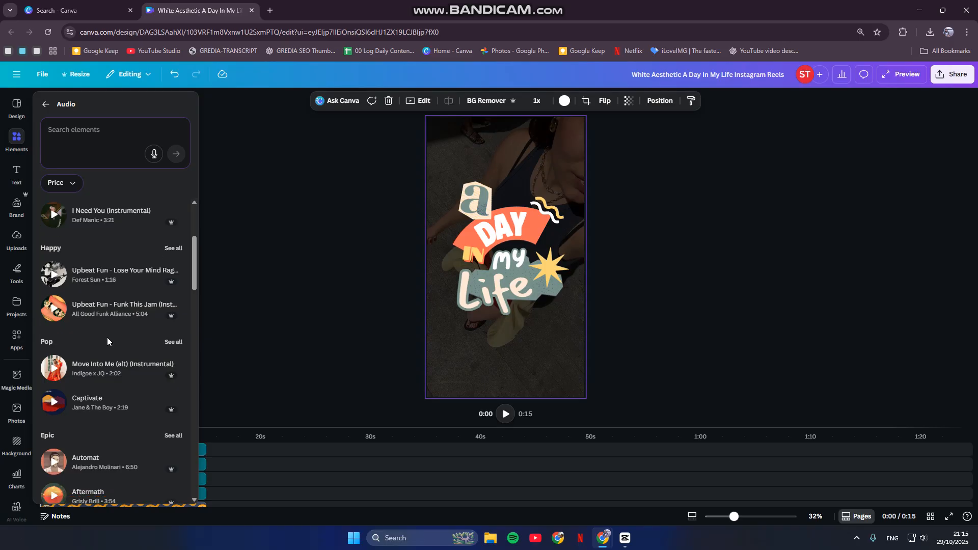
pyautogui.scroll(-10, 107, 337)
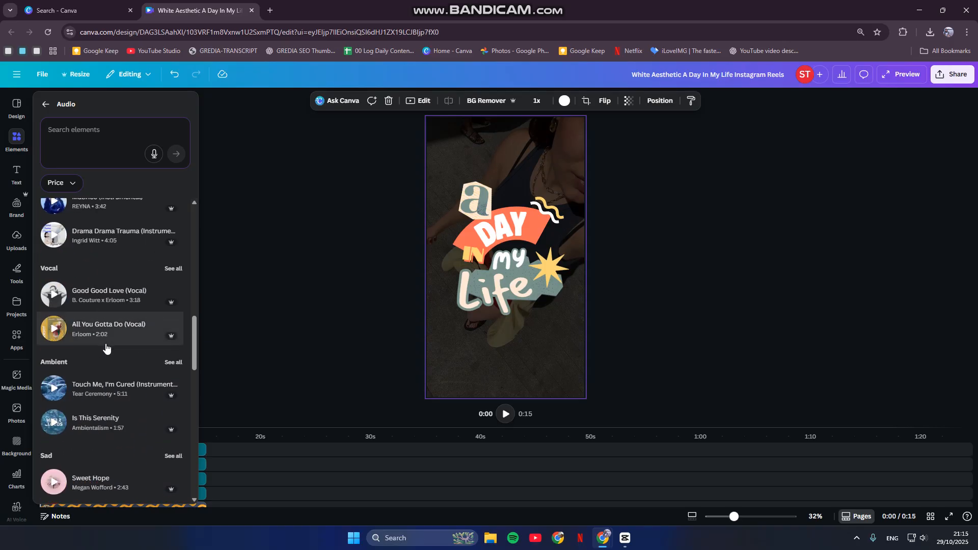
pyautogui.scroll(12, 107, 349)
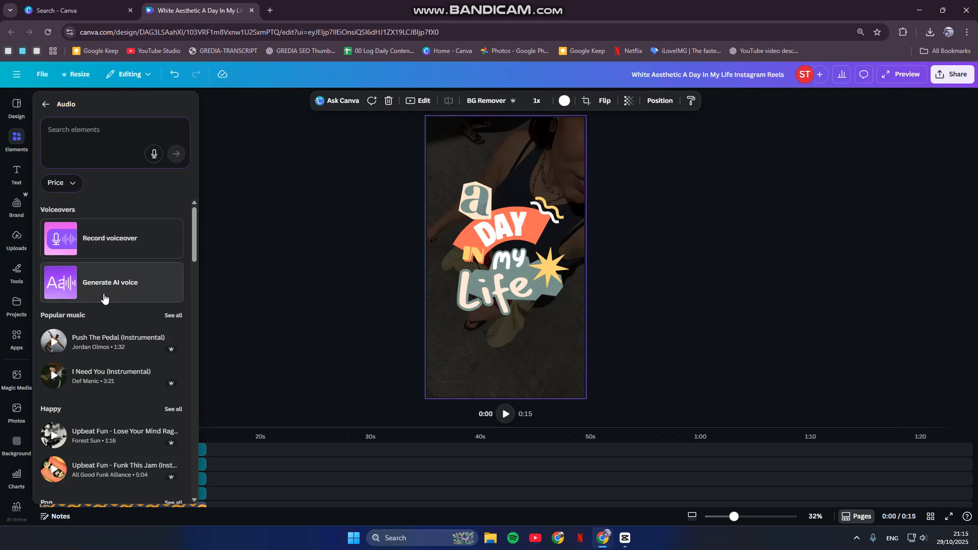
pyautogui.click(317, 343)
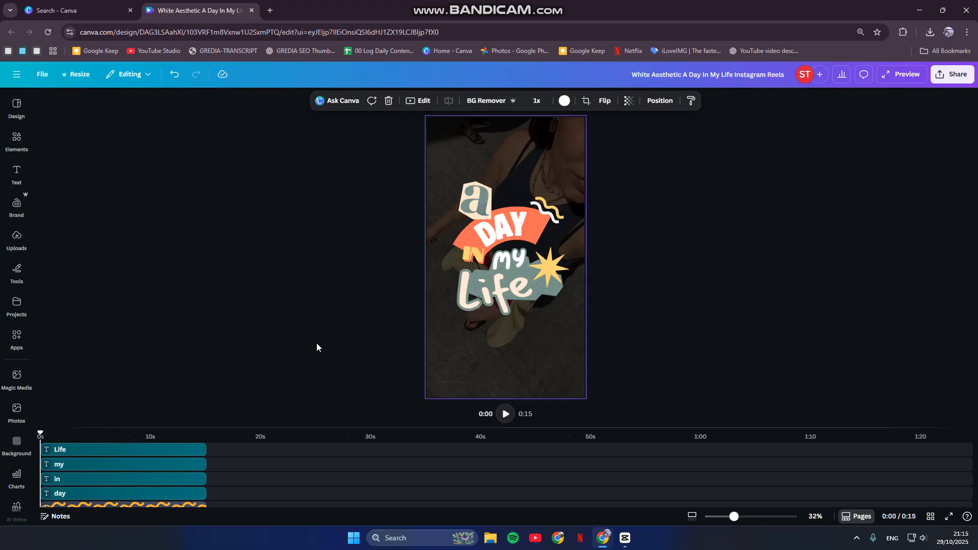
# - Add the "new project" font combination from the text library at the 15.0 s mark of the timeline
pyautogui.click(16, 173)
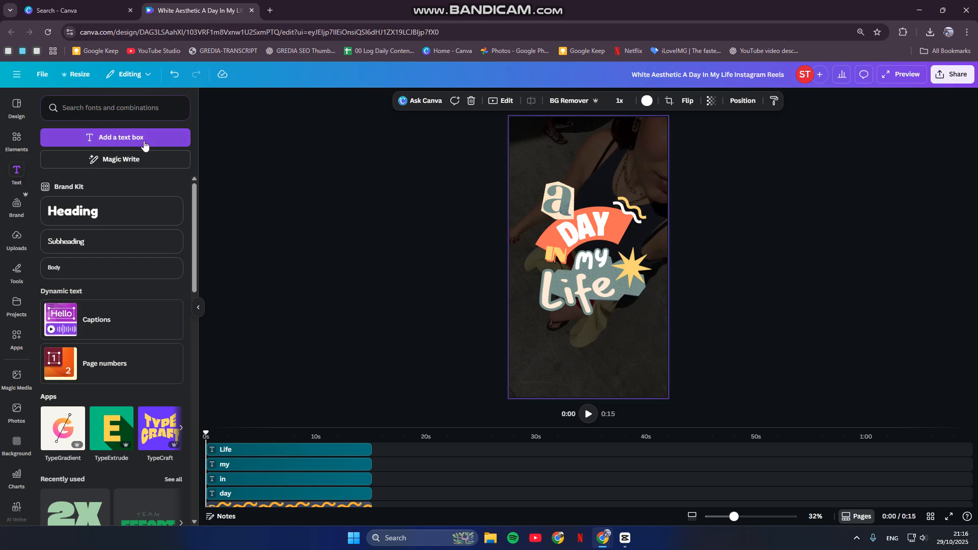
pyautogui.scroll(-3, 111, 328)
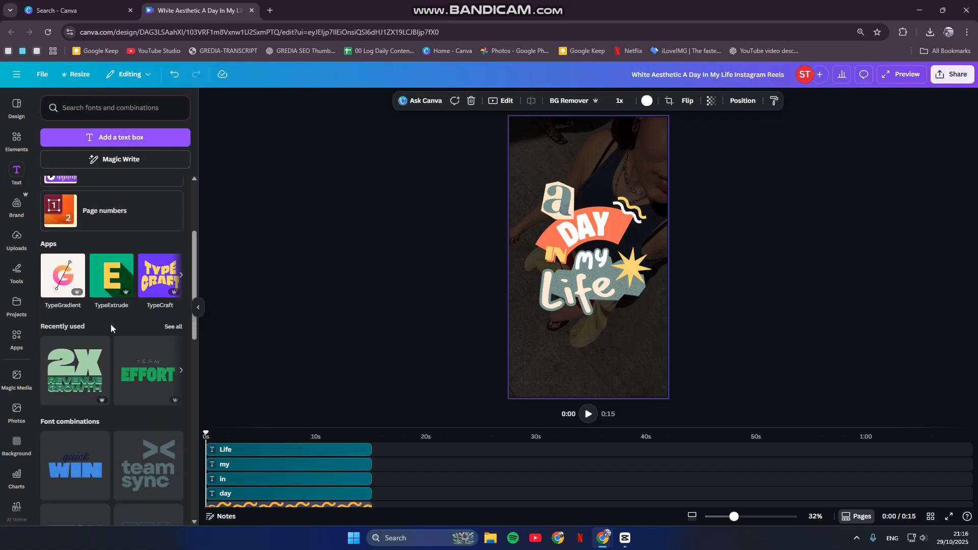
pyautogui.scroll(-1, 111, 333)
pyautogui.scroll(-2, 89, 355)
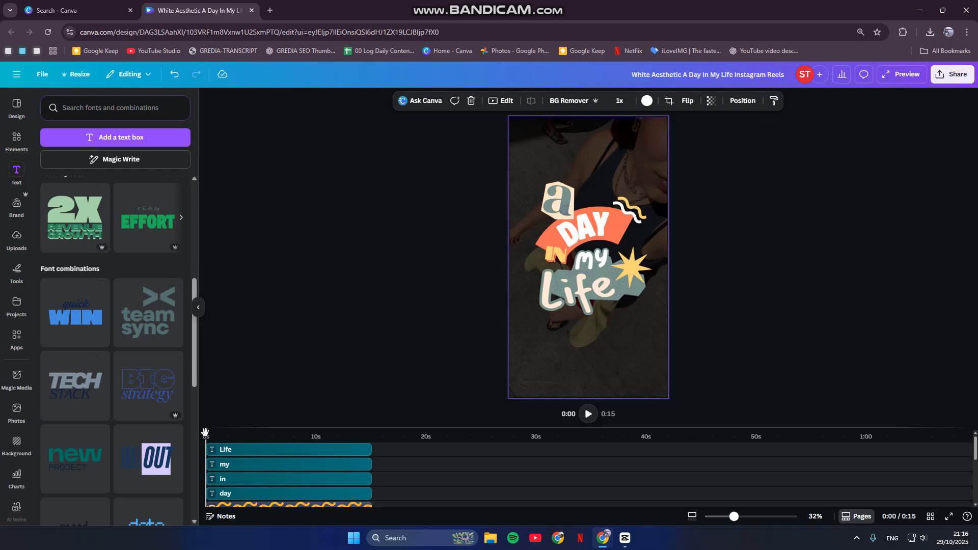
pyautogui.moveTo(205, 432); pyautogui.dragTo(372, 436)
pyautogui.scroll(-1, 142, 413)
pyautogui.click(369, 437)
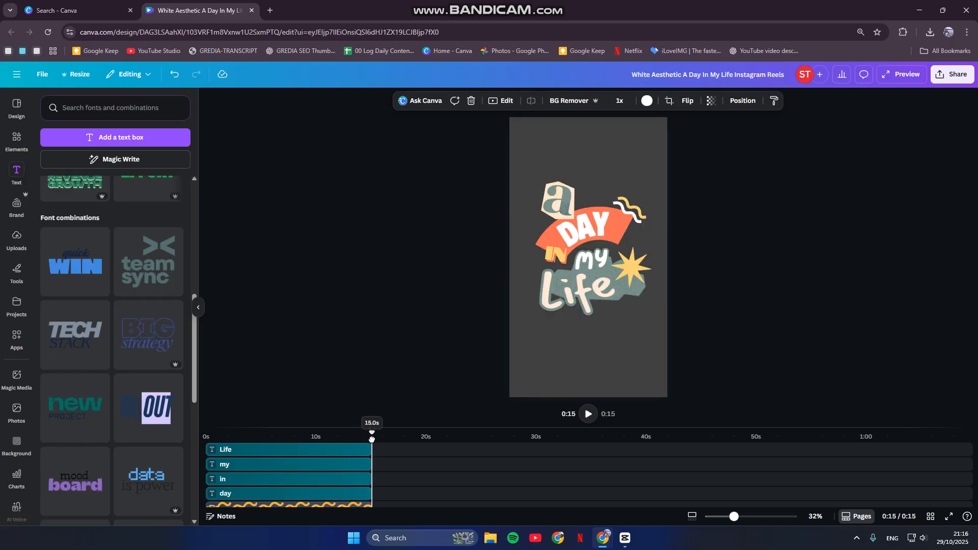
pyautogui.click(89, 426)
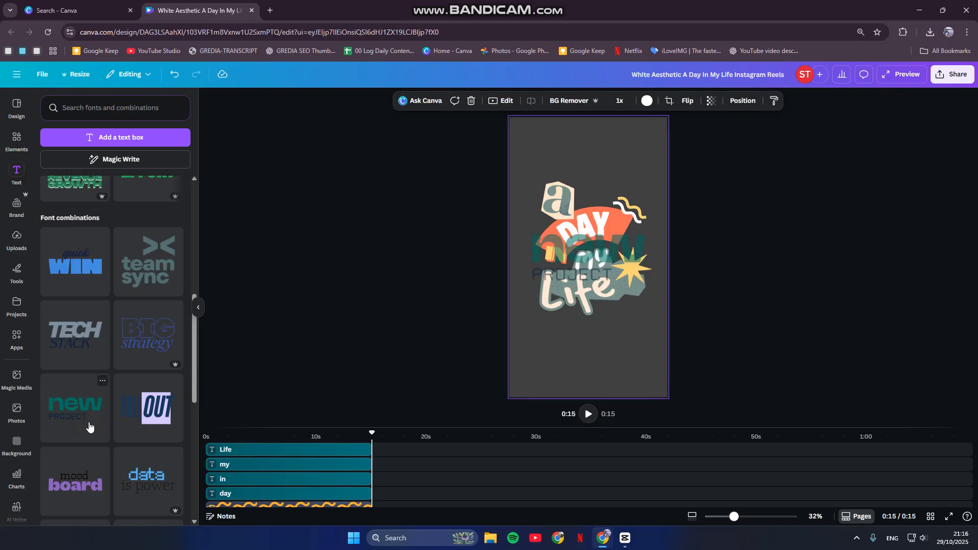
# - View the added text at 0:16, open its "new" line for editing, and deselect it
pyautogui.click(390, 457)
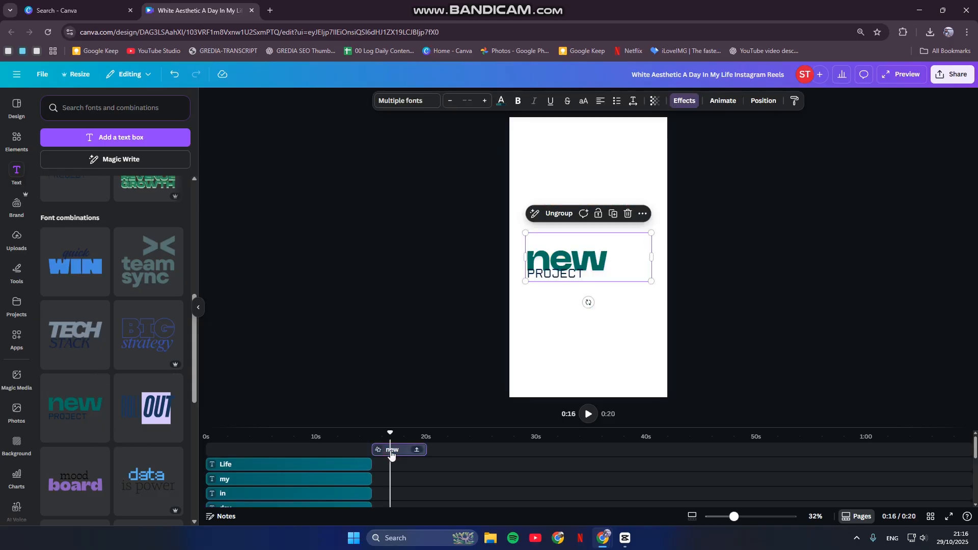
pyautogui.doubleClick(603, 251)
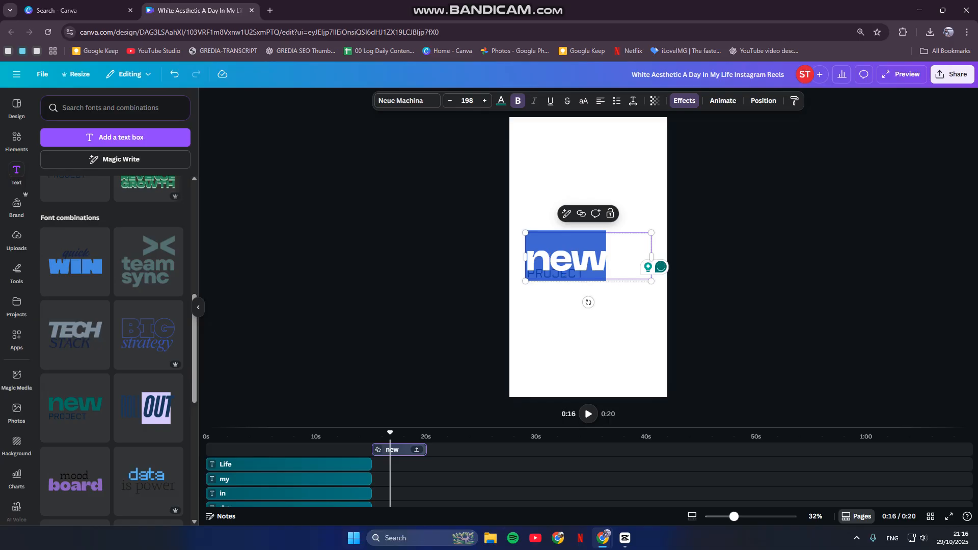
pyautogui.click(786, 302)
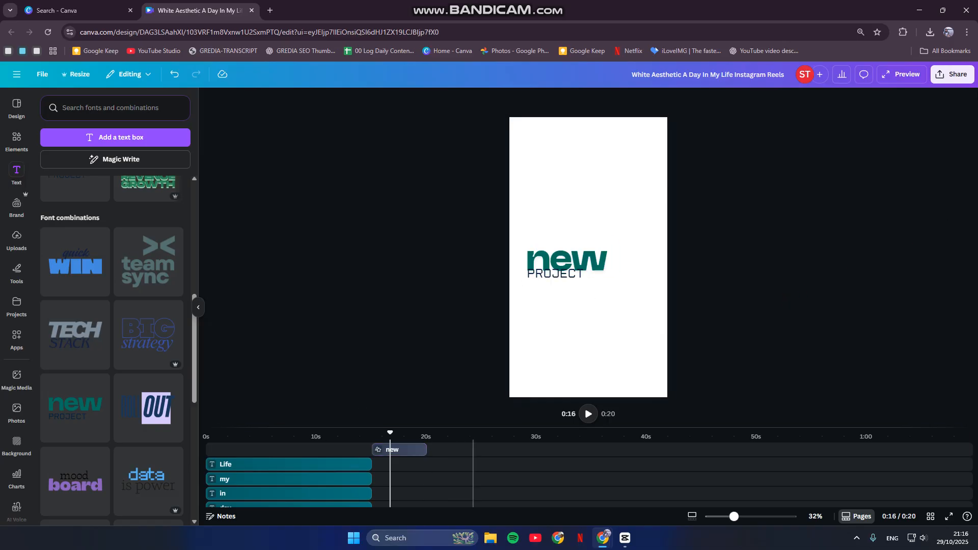
# - Examine the design's sharing options and the file types available for download, and close the share settings
pyautogui.click(949, 74)
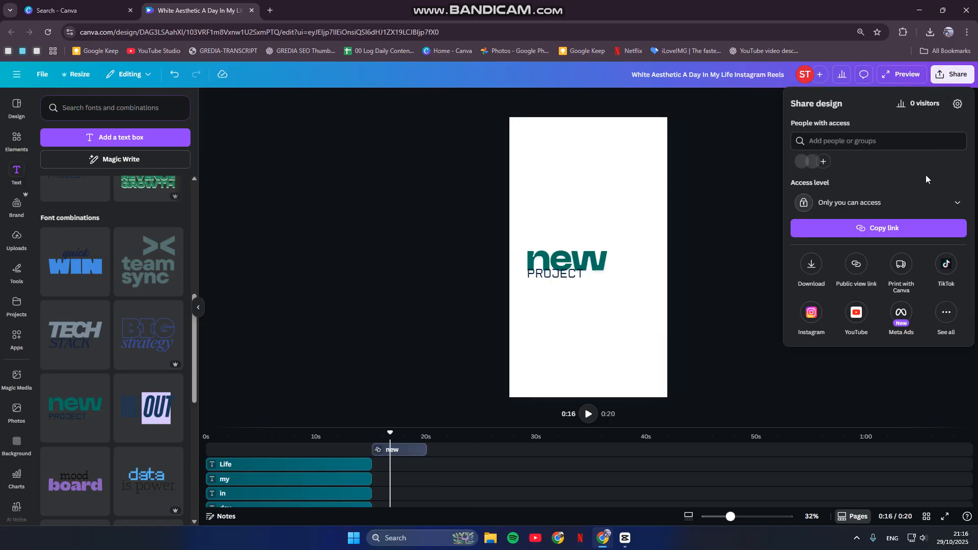
pyautogui.click(805, 276)
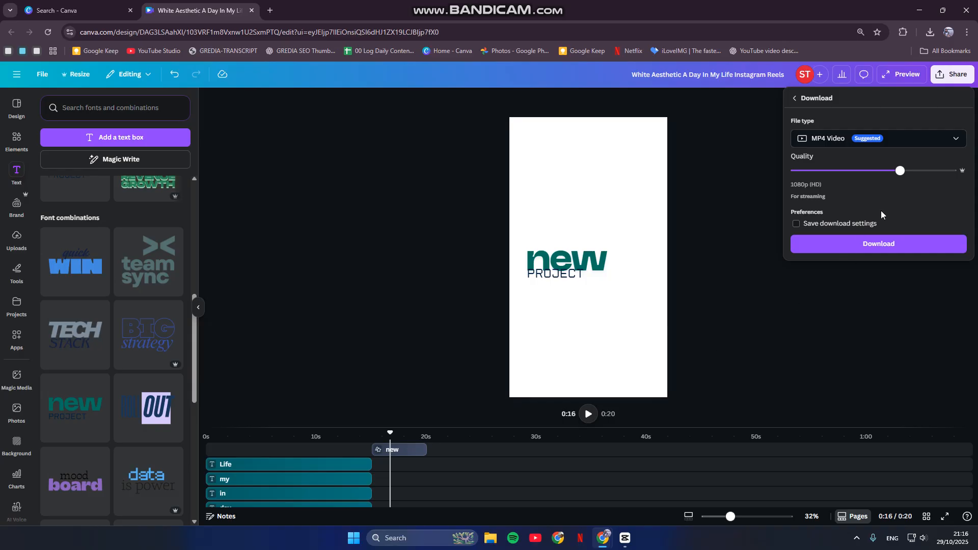
pyautogui.click(911, 138)
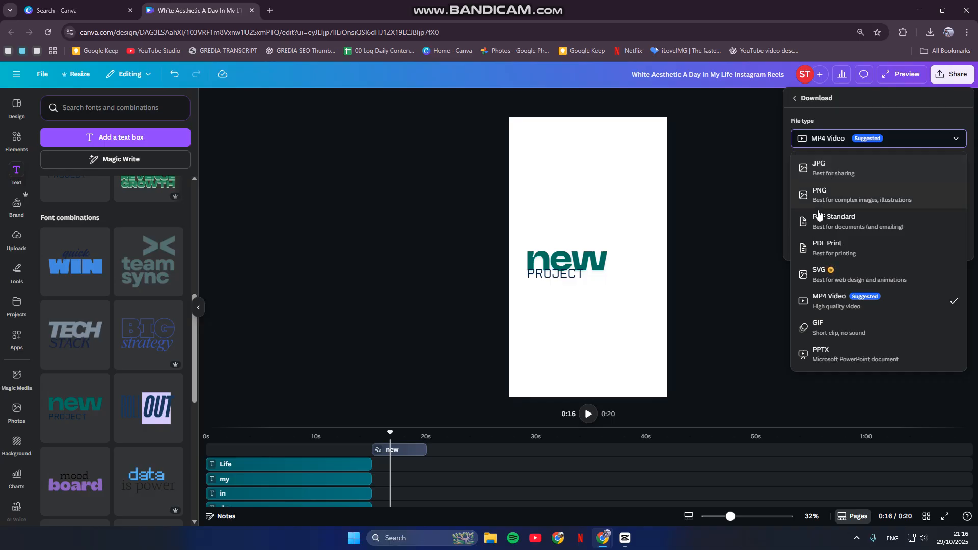
pyautogui.click(878, 116)
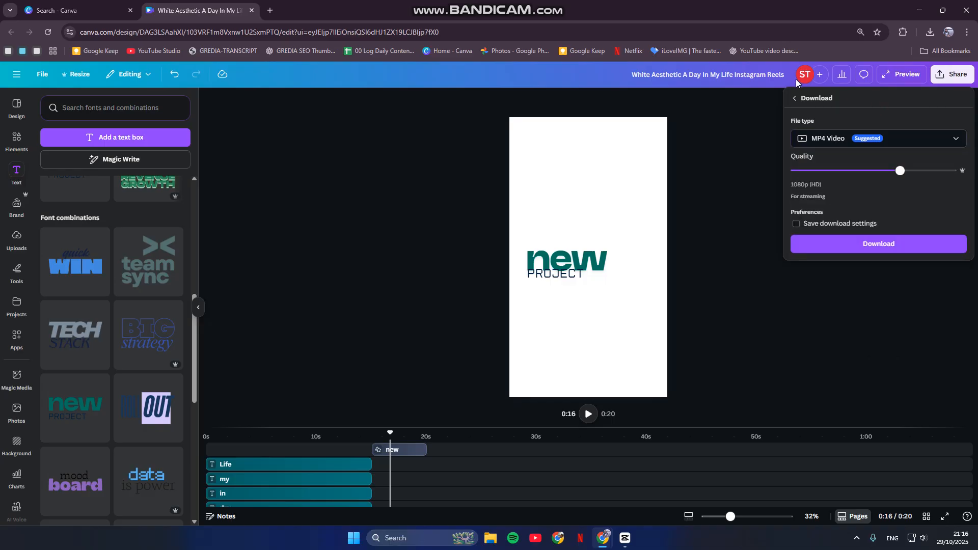
pyautogui.click(797, 99)
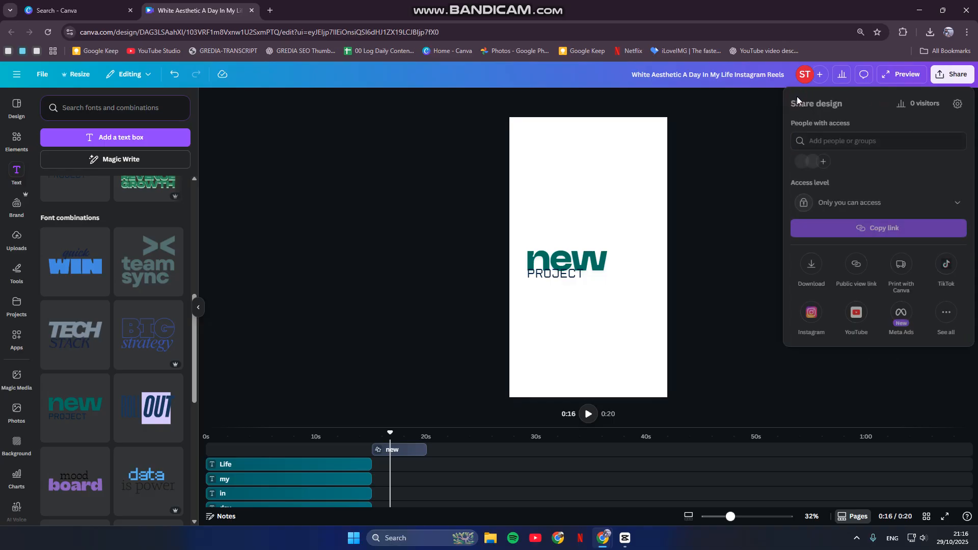
pyautogui.click(728, 109)
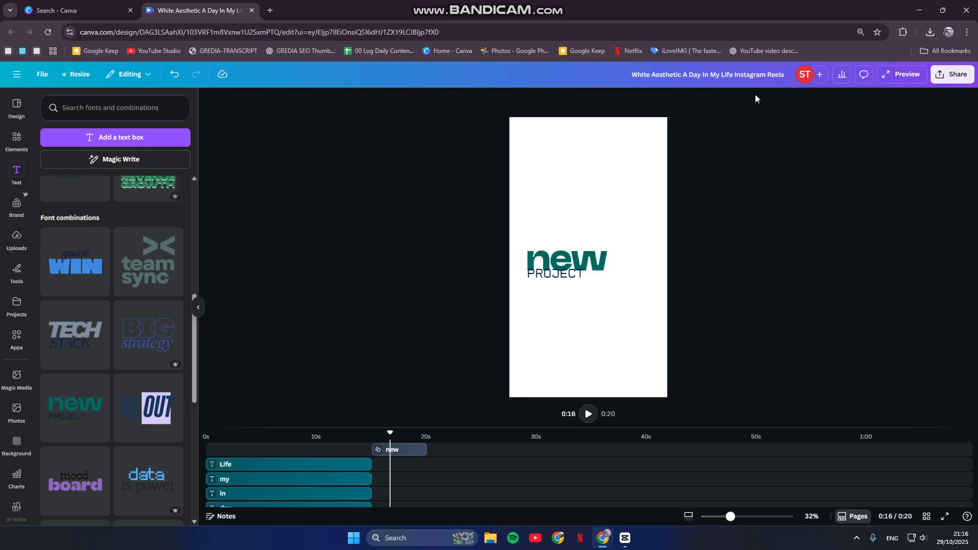